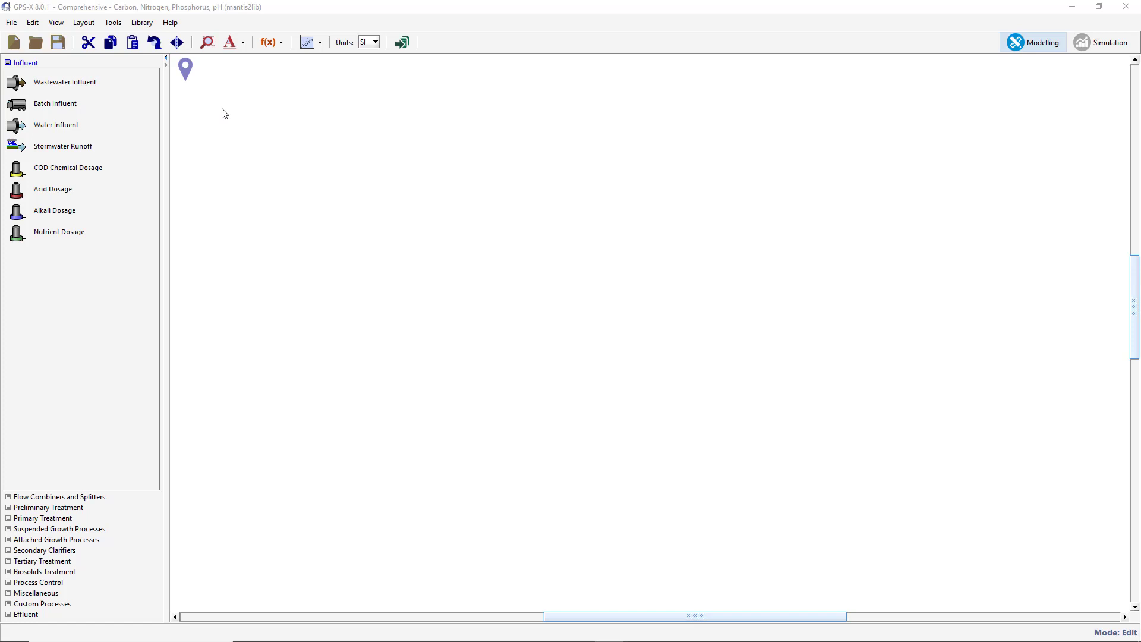
- Load the Tutorial 12 (Starting Point) sample layout from the Tutorials group
{"action": "left_click", "coordinate": [11, 22]}
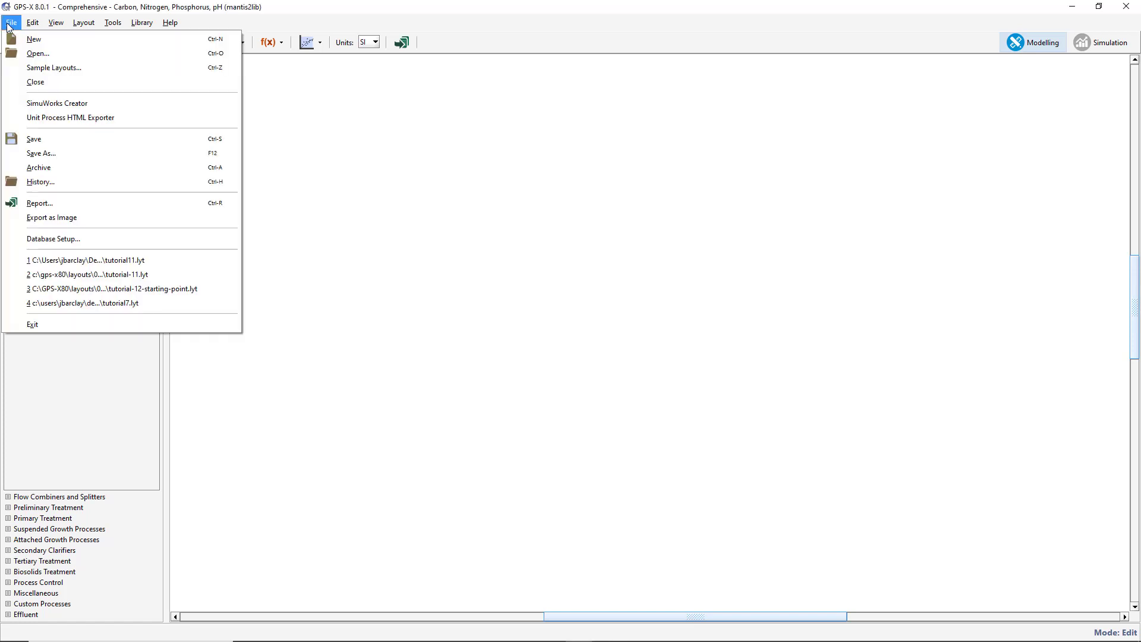
{"action": "left_click", "coordinate": [54, 69]}
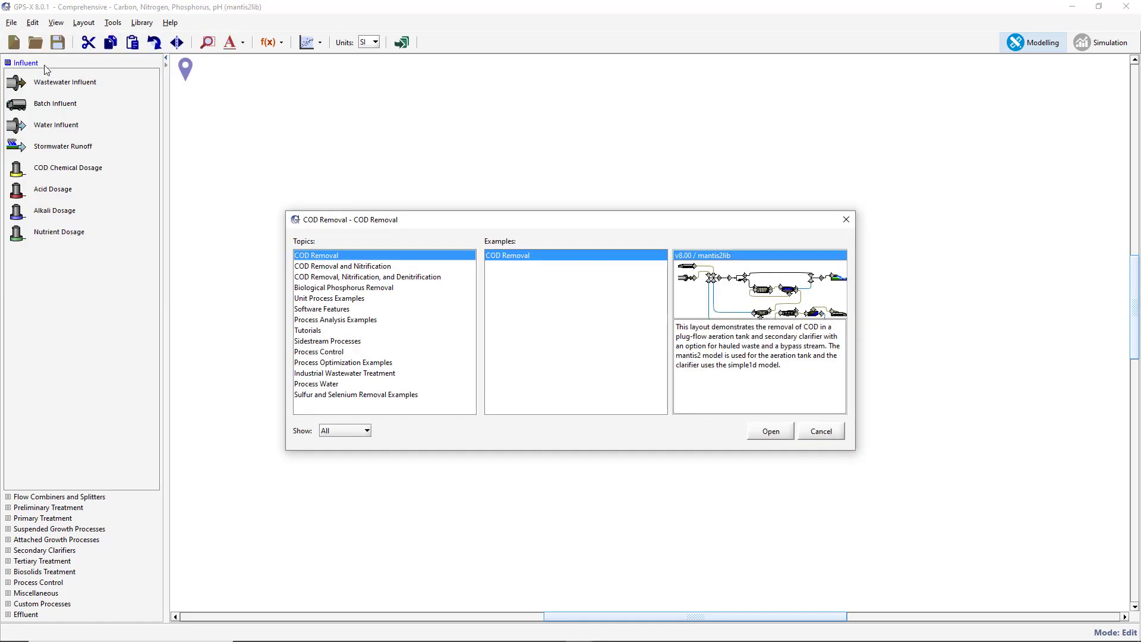
{"action": "left_click", "coordinate": [306, 331]}
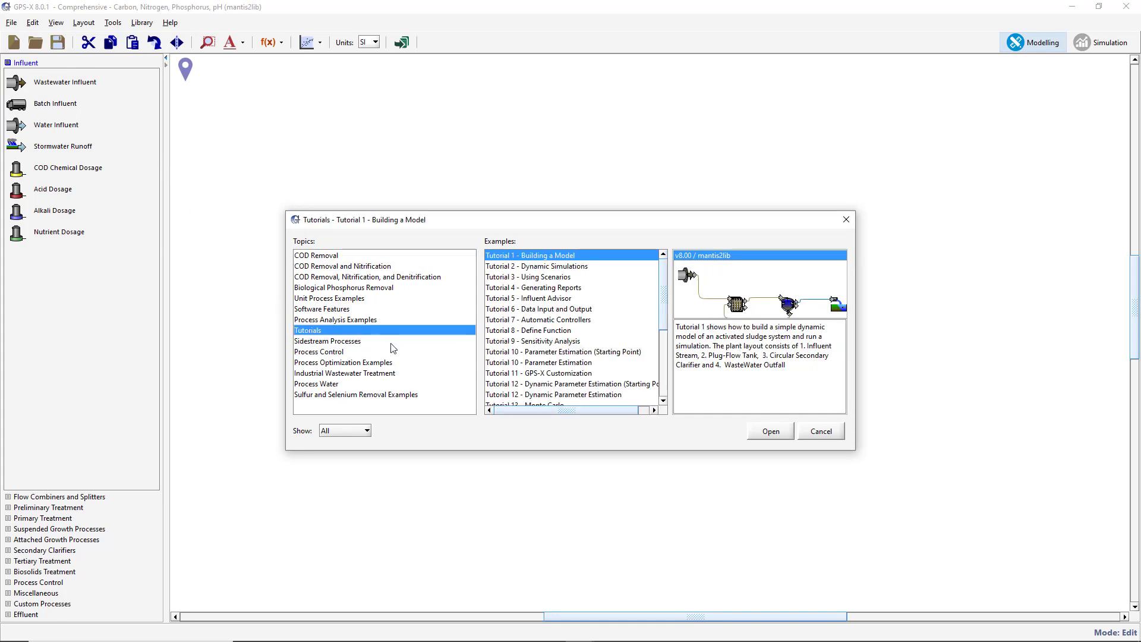
{"action": "left_click", "coordinate": [539, 385]}
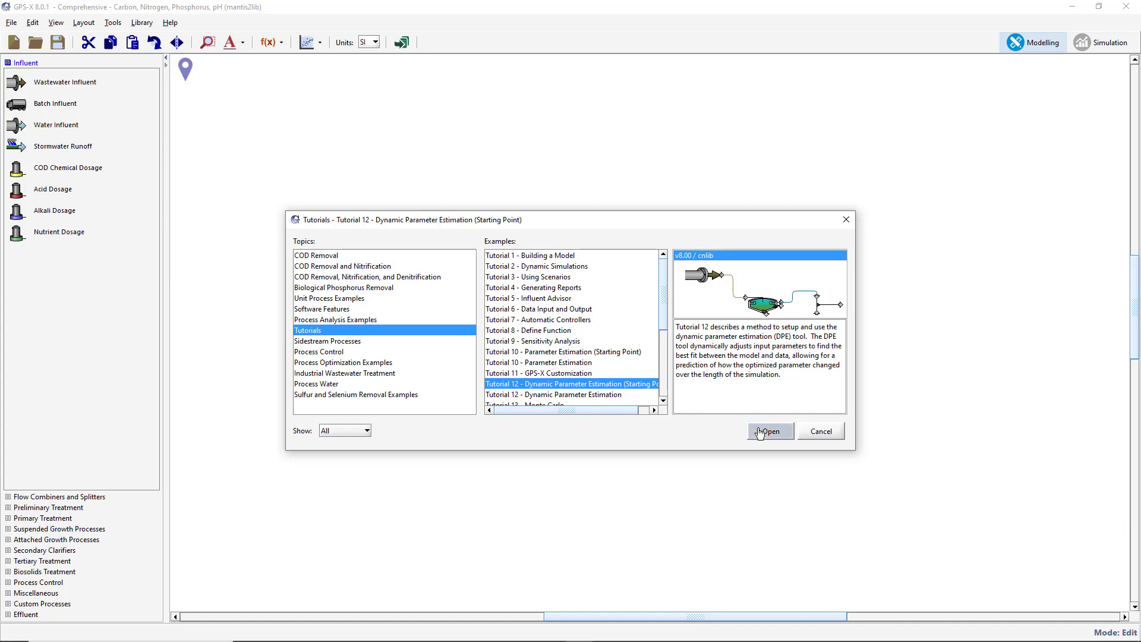
{"action": "left_click", "coordinate": [771, 431]}
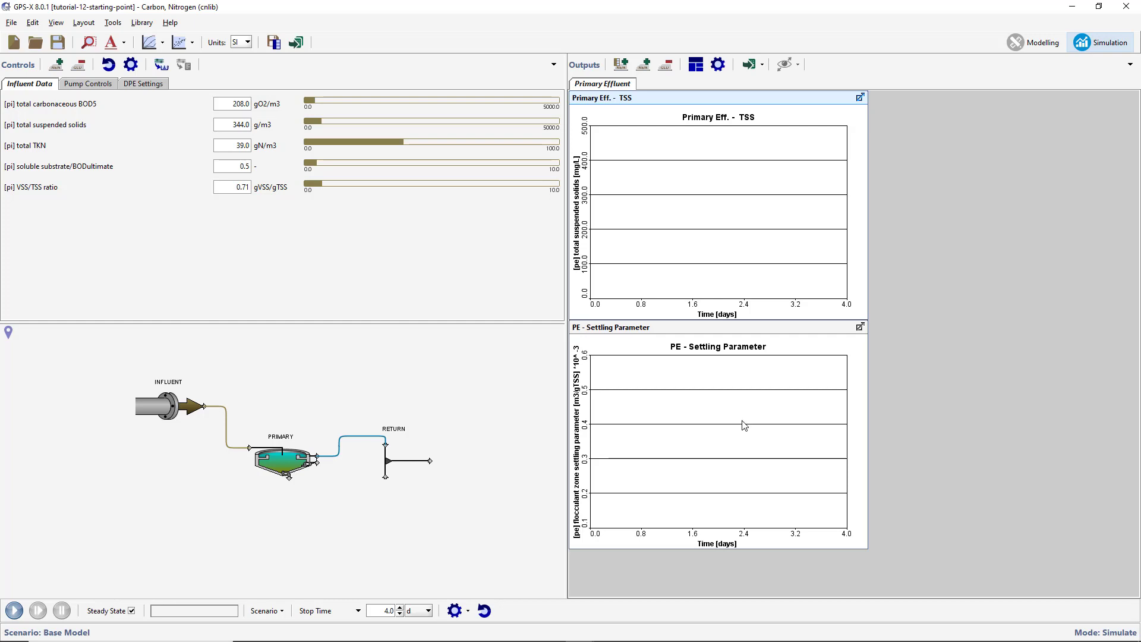
- Save the layout under the new name tutorial12
{"action": "left_click", "coordinate": [12, 23]}
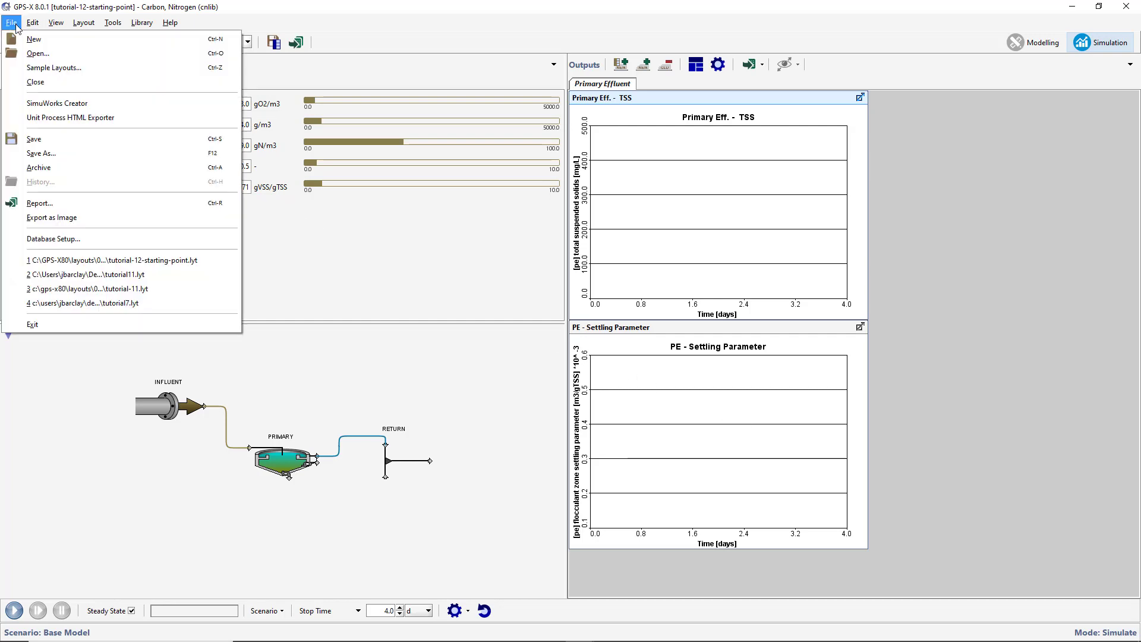
{"action": "left_click", "coordinate": [40, 153]}
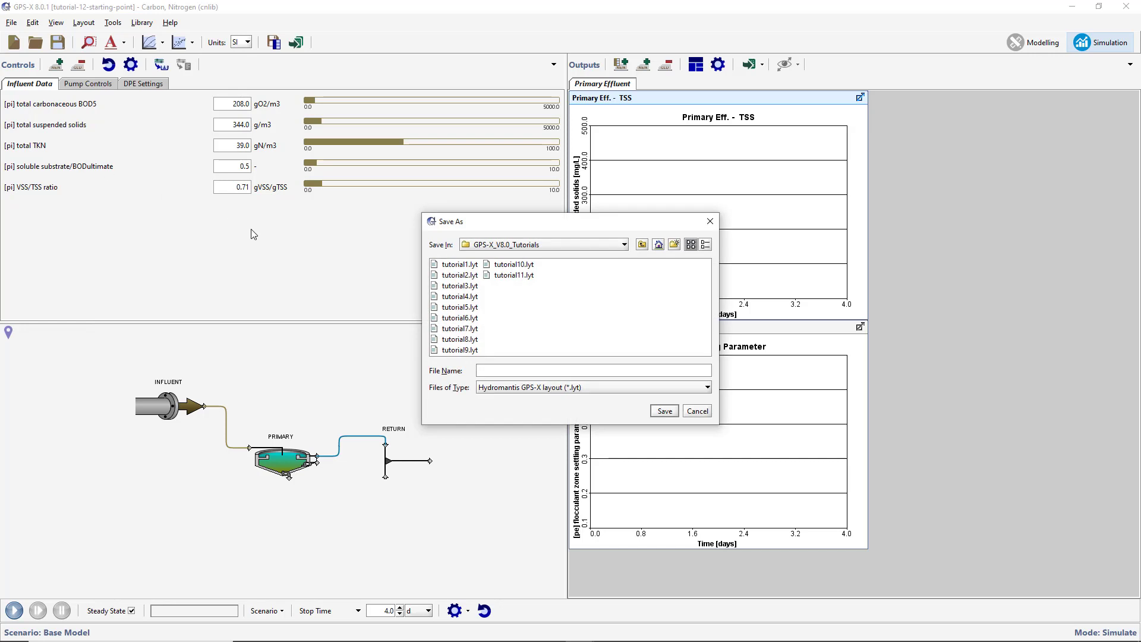
{"action": "left_click", "coordinate": [508, 370]}
{"action": "type", "text": "tutorial12"}
{"action": "left_click", "coordinate": [664, 411]}
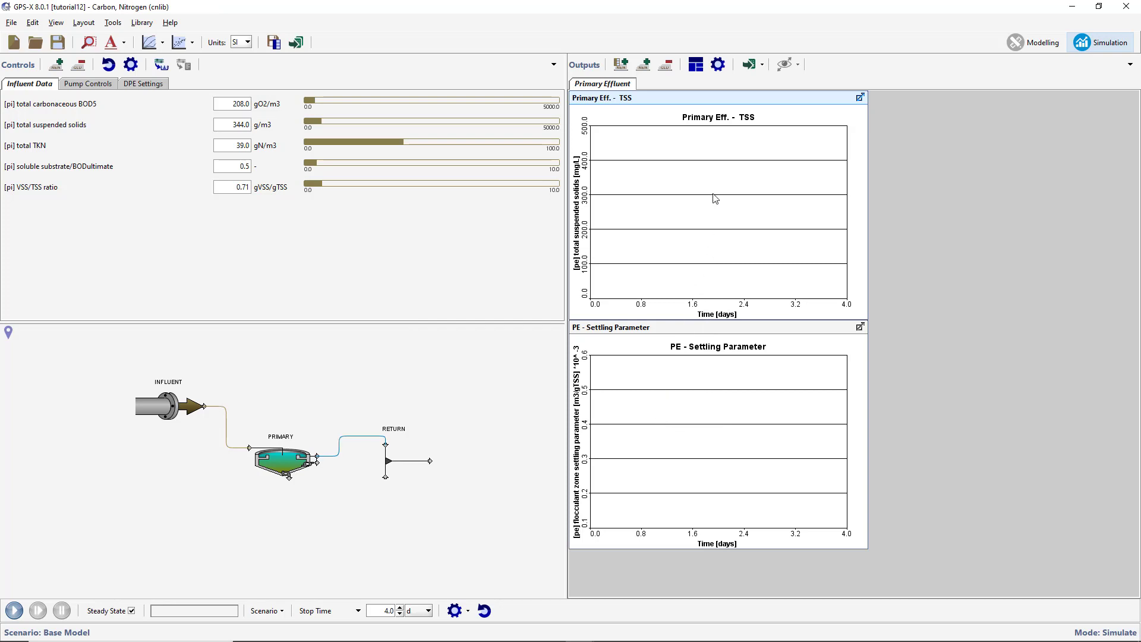
- Maximize the output graphs and run the dynamic simulation of primary effluent TSS
{"action": "left_click", "coordinate": [697, 65]}
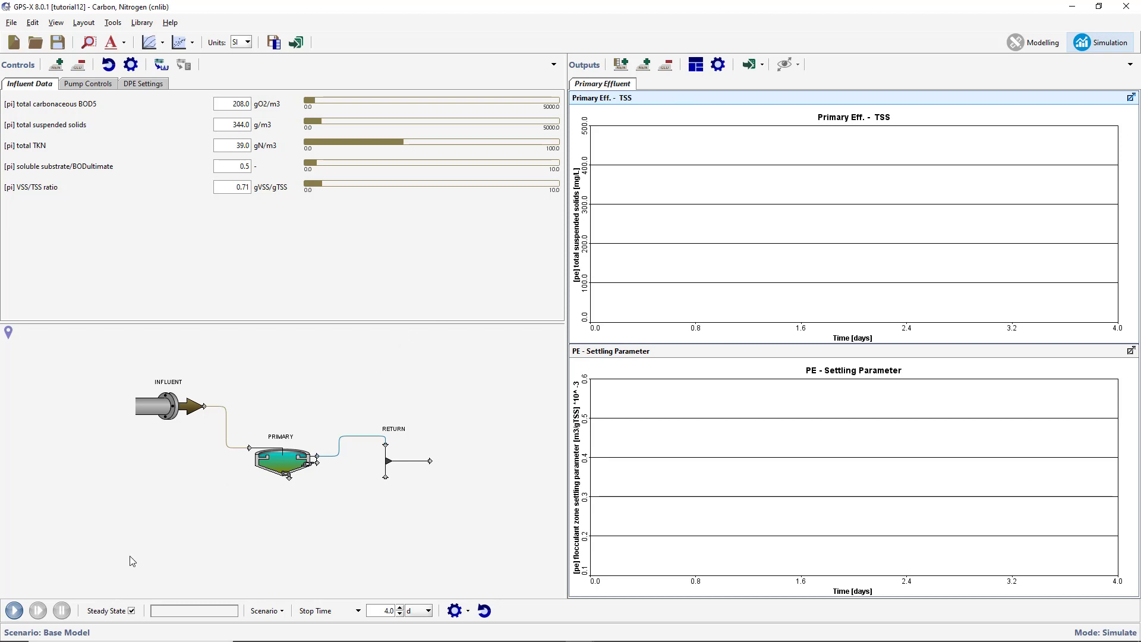
{"action": "left_click", "coordinate": [15, 612]}
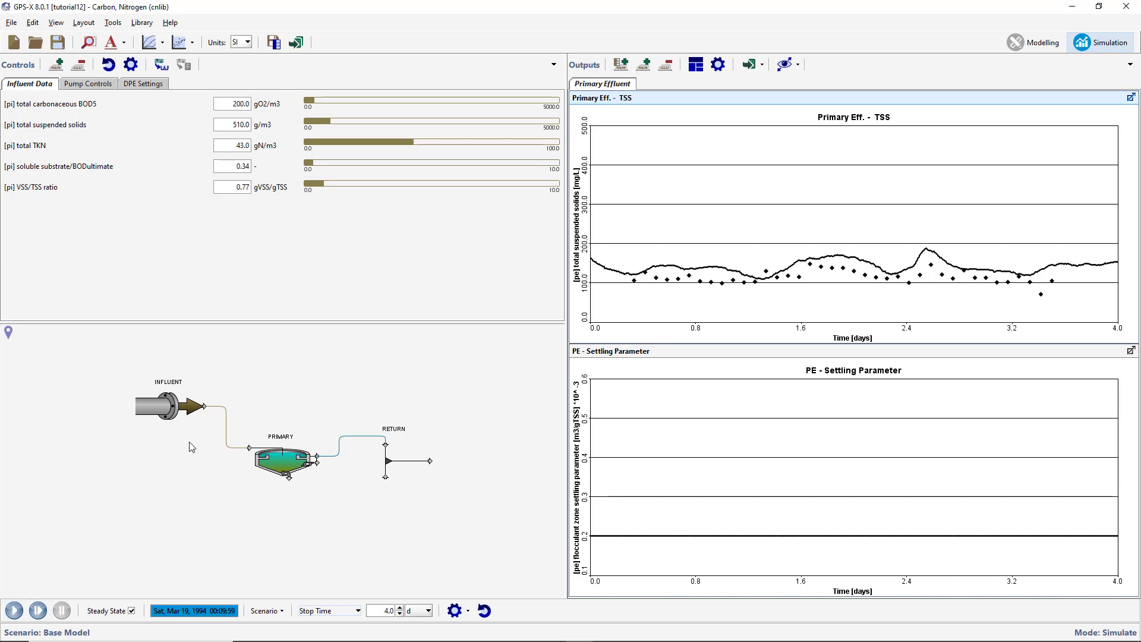
- Return to modelling mode and start the Optimize Setup wizard
{"action": "left_click", "coordinate": [1033, 42]}
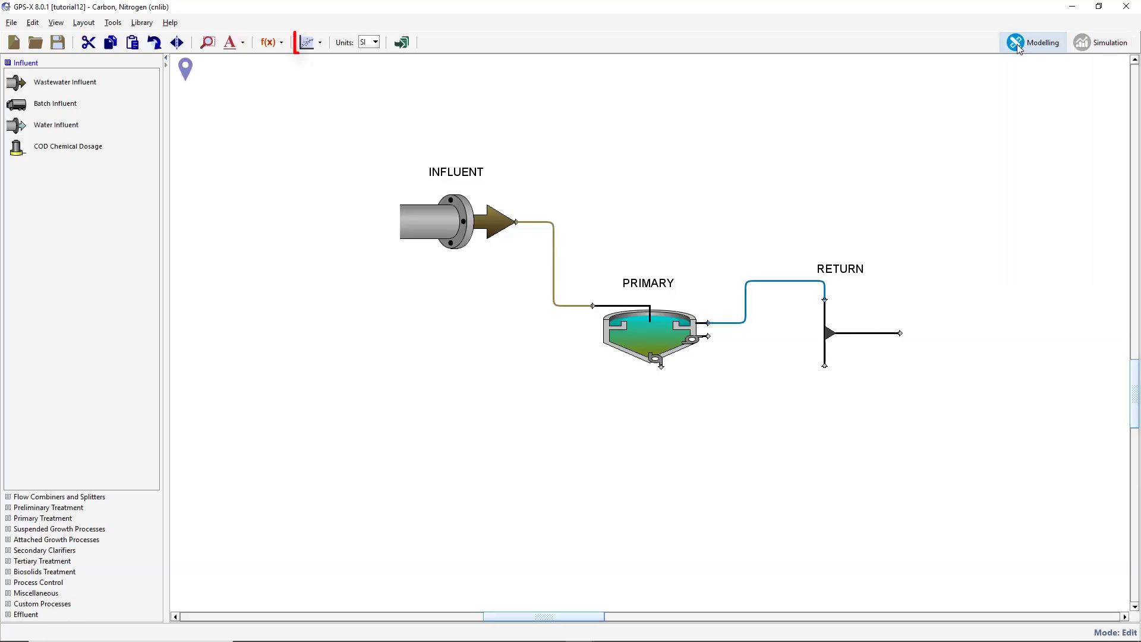
{"action": "left_click", "coordinate": [311, 41]}
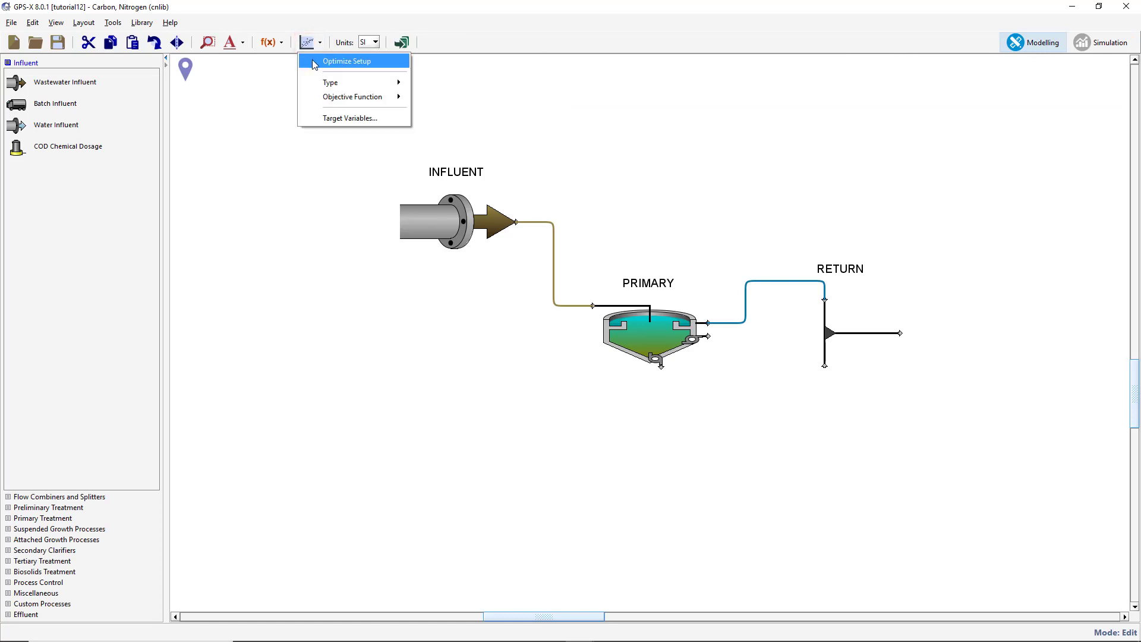
{"action": "left_click", "coordinate": [347, 61]}
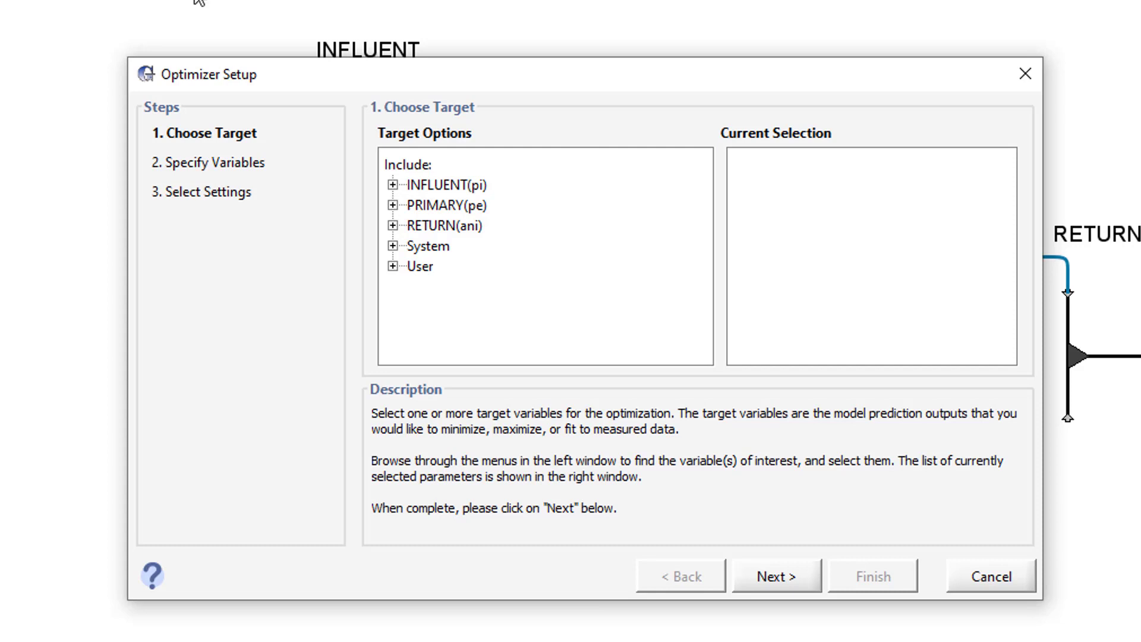
- Target PRIMARY pe total suspended solids under Concentrations > Solids Variables and continue
{"action": "left_click", "coordinate": [393, 206]}
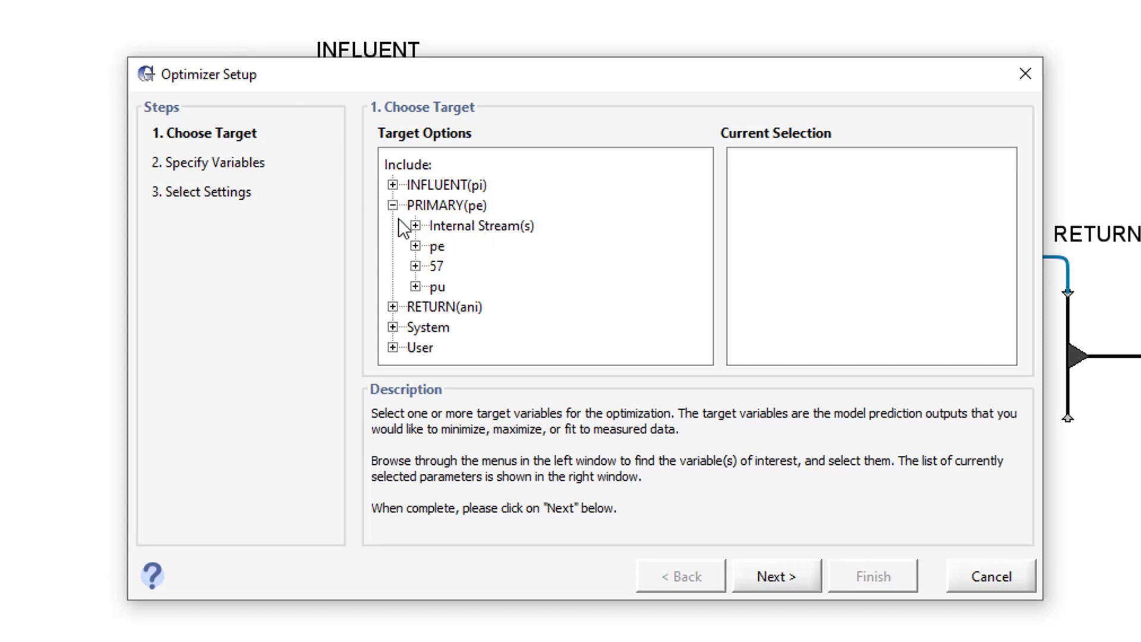
{"action": "left_click", "coordinate": [416, 246]}
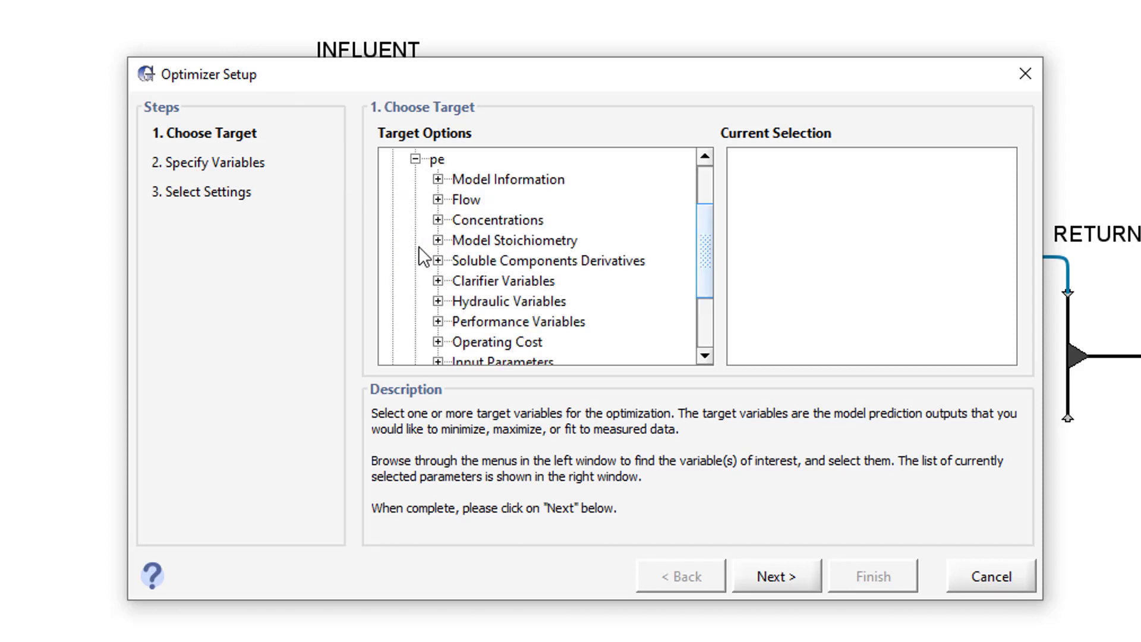
{"action": "left_click", "coordinate": [439, 220]}
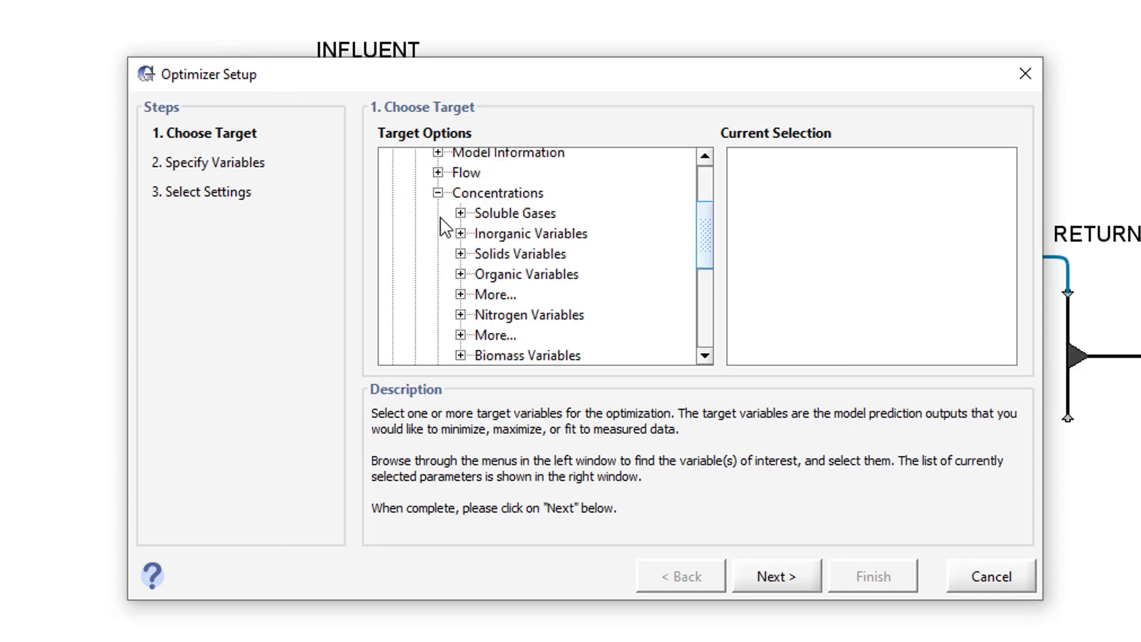
{"action": "left_click", "coordinate": [460, 254]}
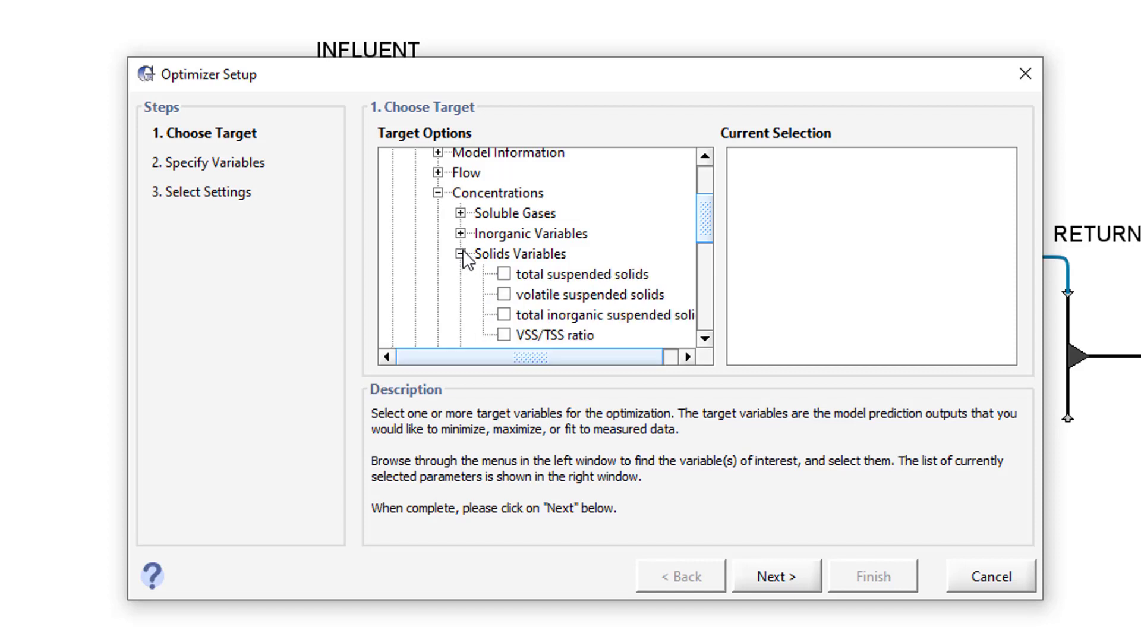
{"action": "left_click", "coordinate": [504, 275]}
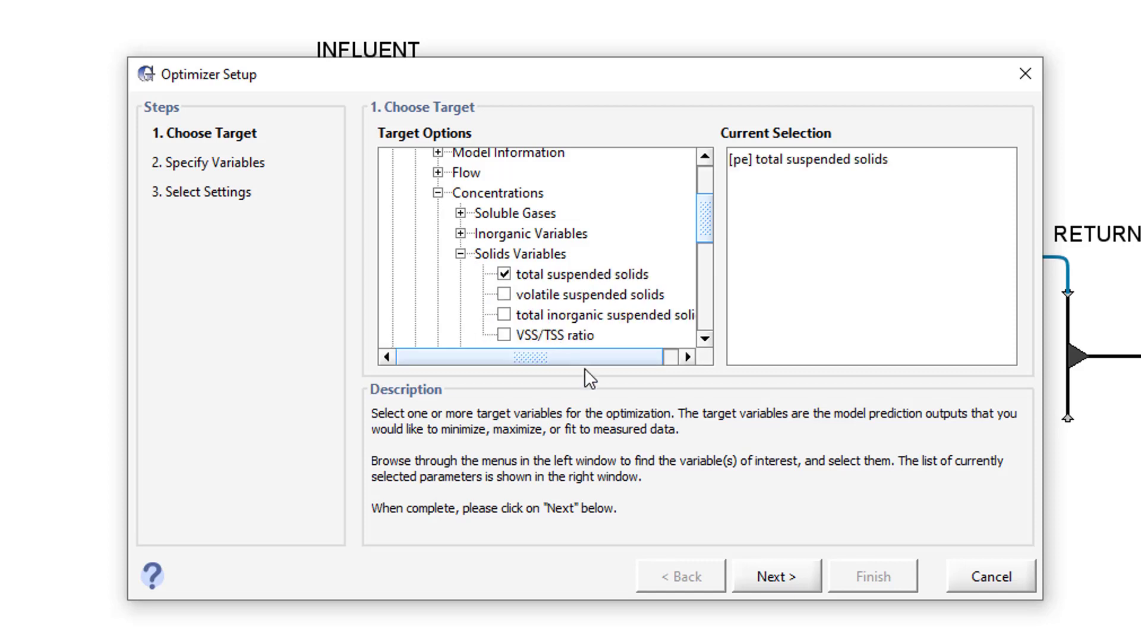
{"action": "left_click", "coordinate": [776, 576]}
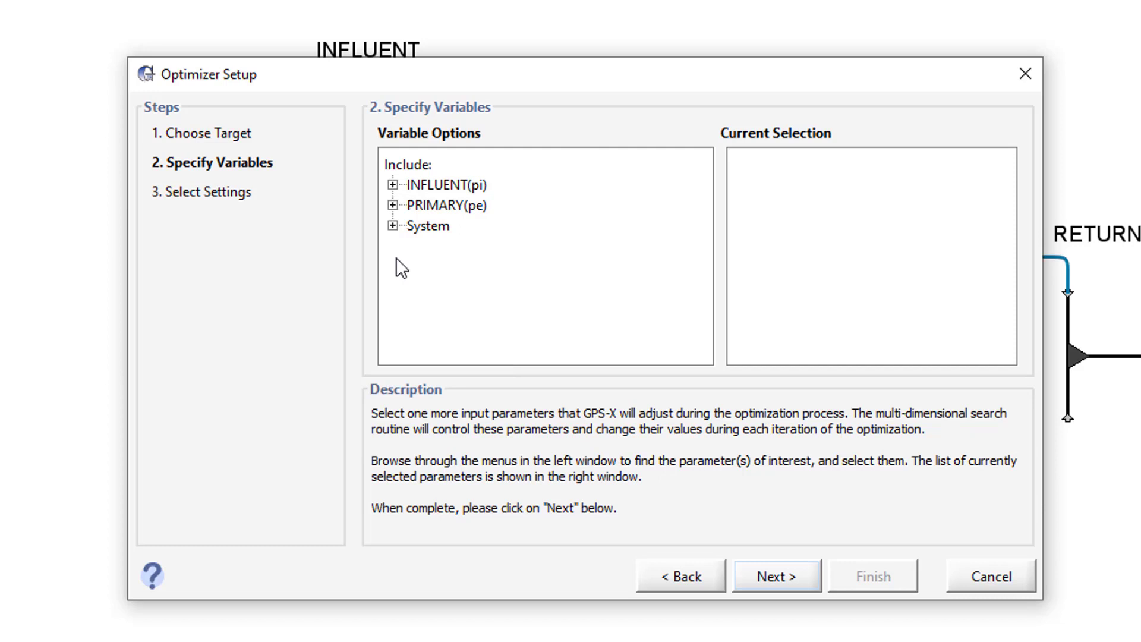
- Choose the PRIMARY double-exponential flocculant zone settling parameter as the variable to adjust
{"action": "left_click", "coordinate": [393, 206]}
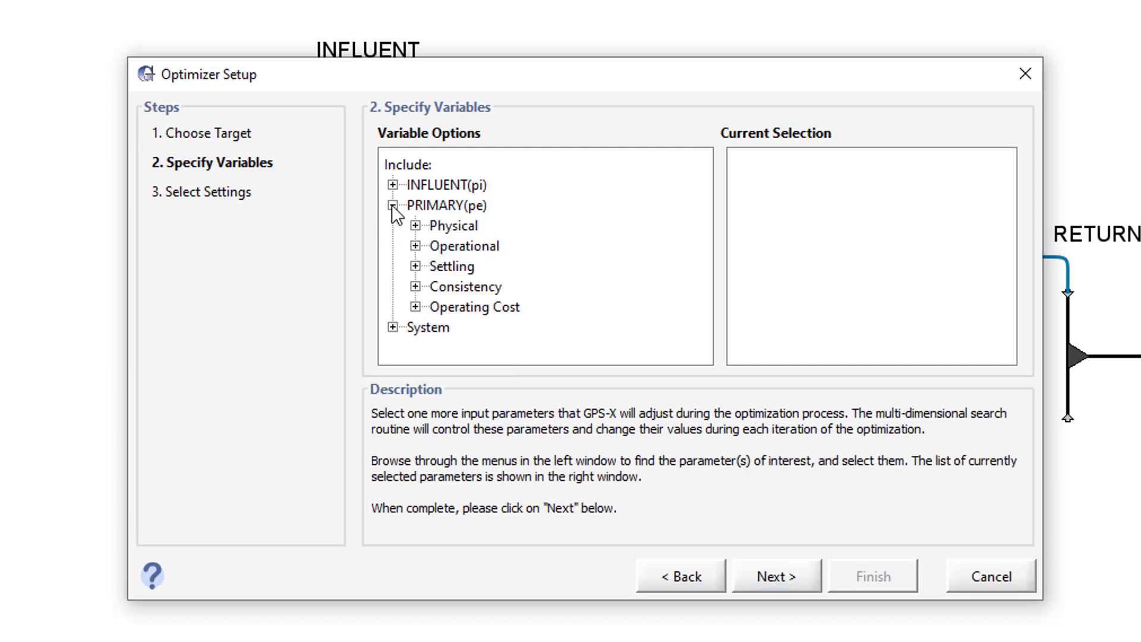
{"action": "left_click", "coordinate": [415, 267]}
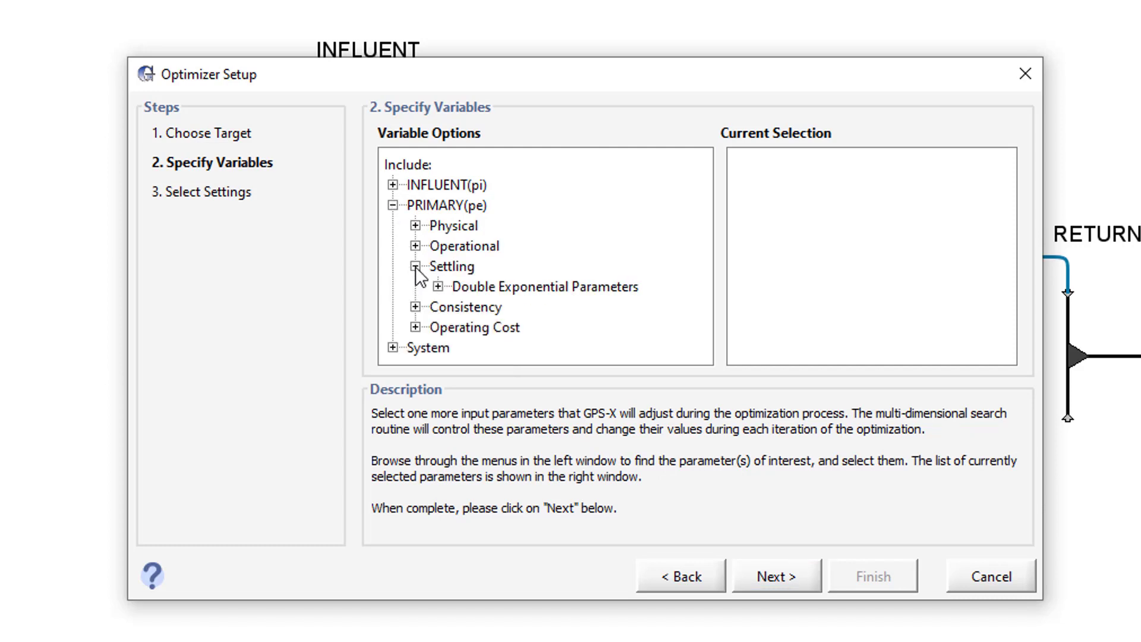
{"action": "left_click", "coordinate": [438, 286]}
{"action": "left_click", "coordinate": [482, 277]}
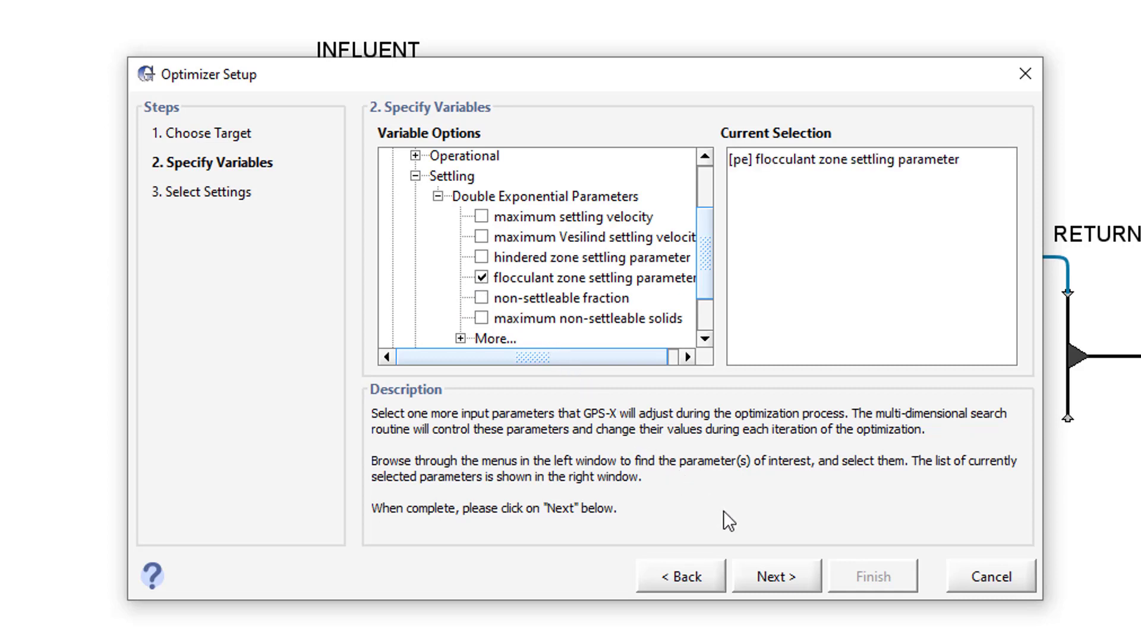
{"action": "left_click", "coordinate": [776, 576]}
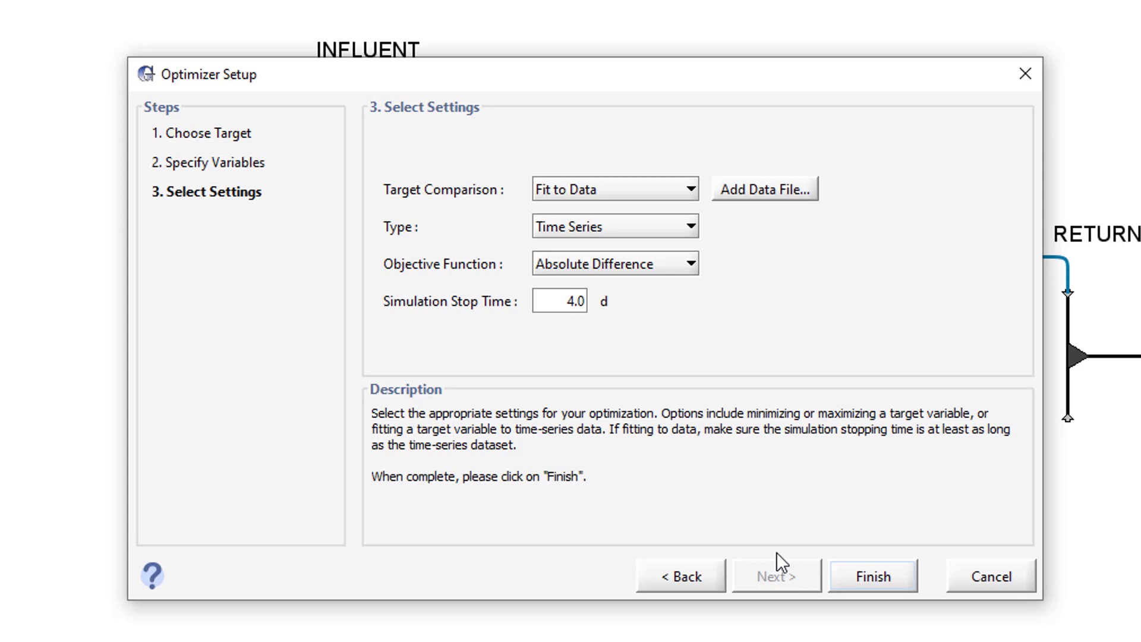
- Set the optimization type to DPE (fit to data, absolute difference, 4.0 d) and finish setup
{"action": "left_click", "coordinate": [667, 228]}
{"action": "left_click", "coordinate": [675, 273]}
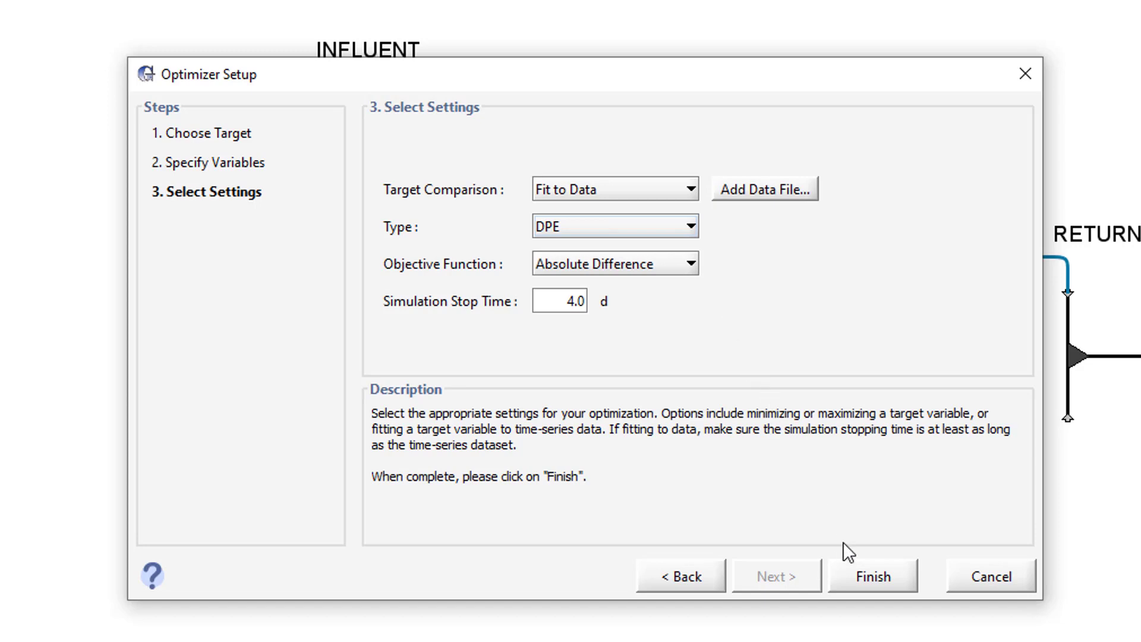
{"action": "left_click", "coordinate": [870, 576]}
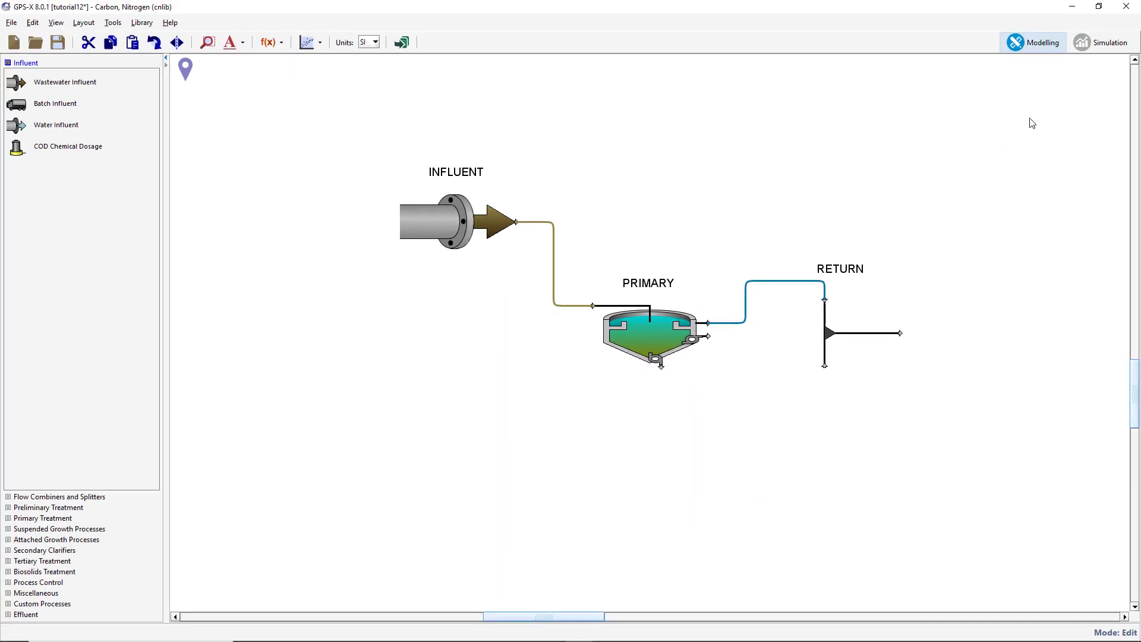
- In simulation, show the optimization parameters, enlarge the TSS chart and enable Optimize Mode
{"action": "left_click", "coordinate": [1085, 47]}
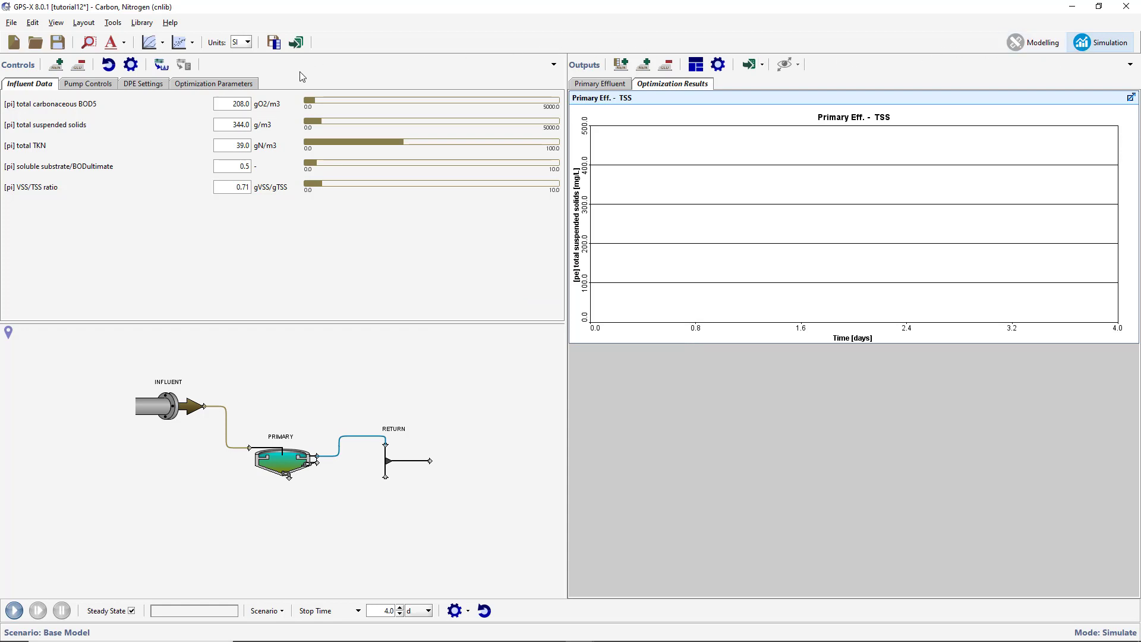
{"action": "left_click", "coordinate": [214, 84]}
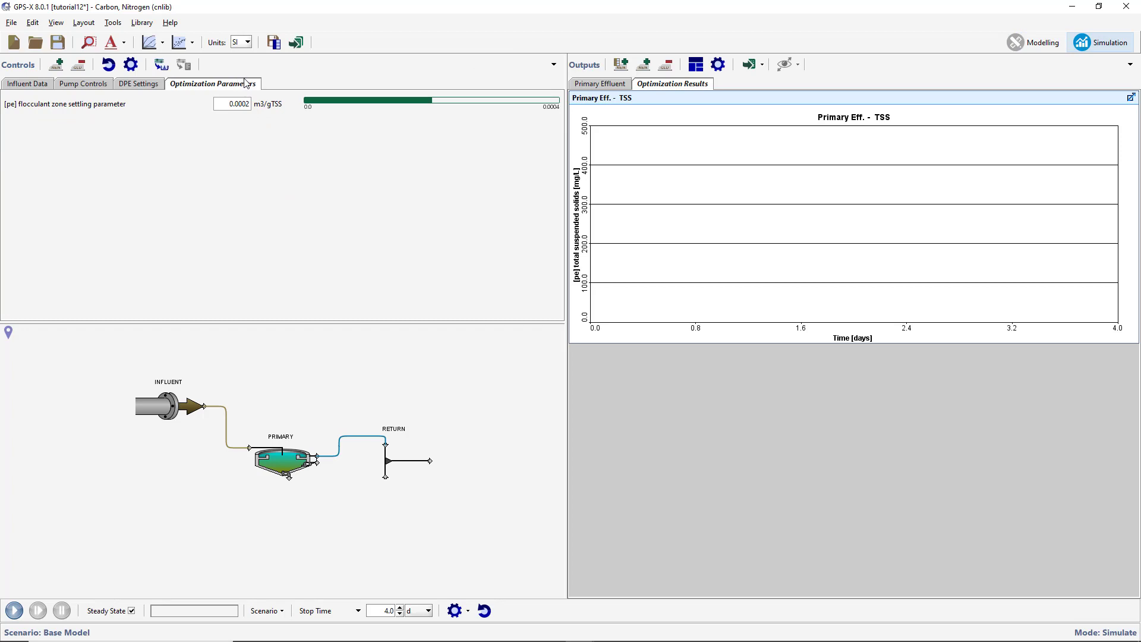
{"action": "left_click", "coordinate": [696, 64]}
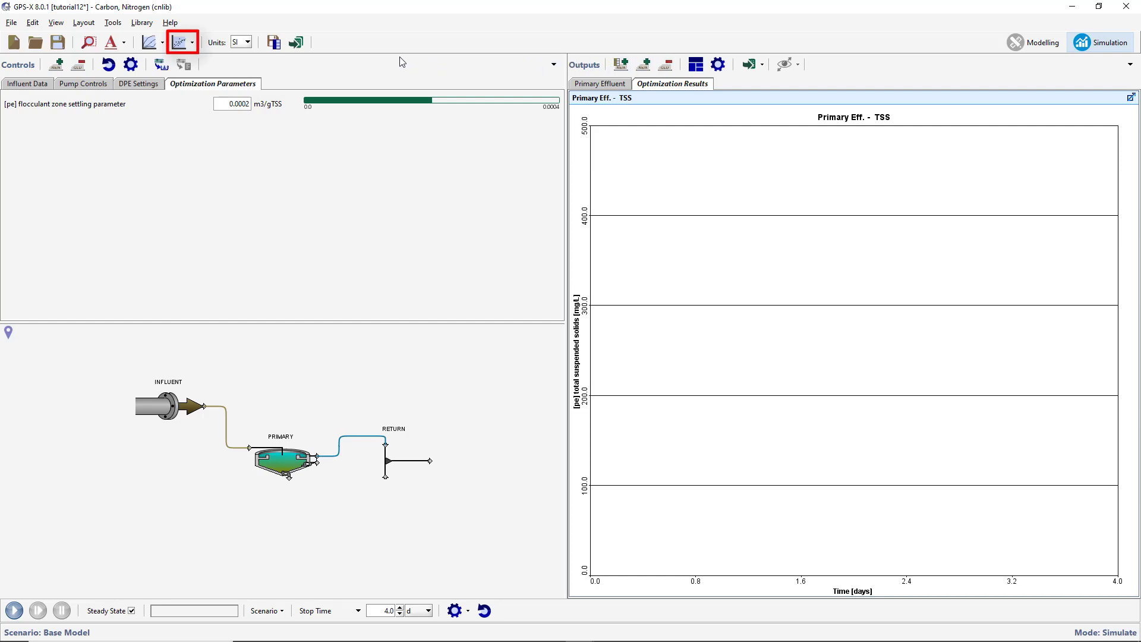
{"action": "left_click", "coordinate": [193, 42]}
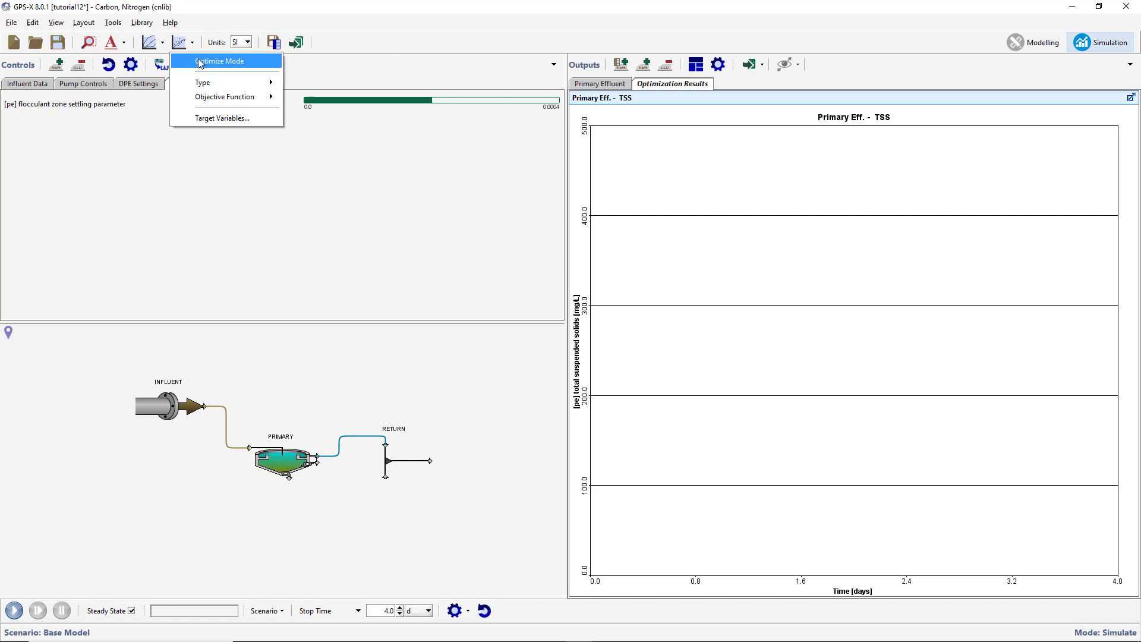
{"action": "left_click", "coordinate": [219, 60]}
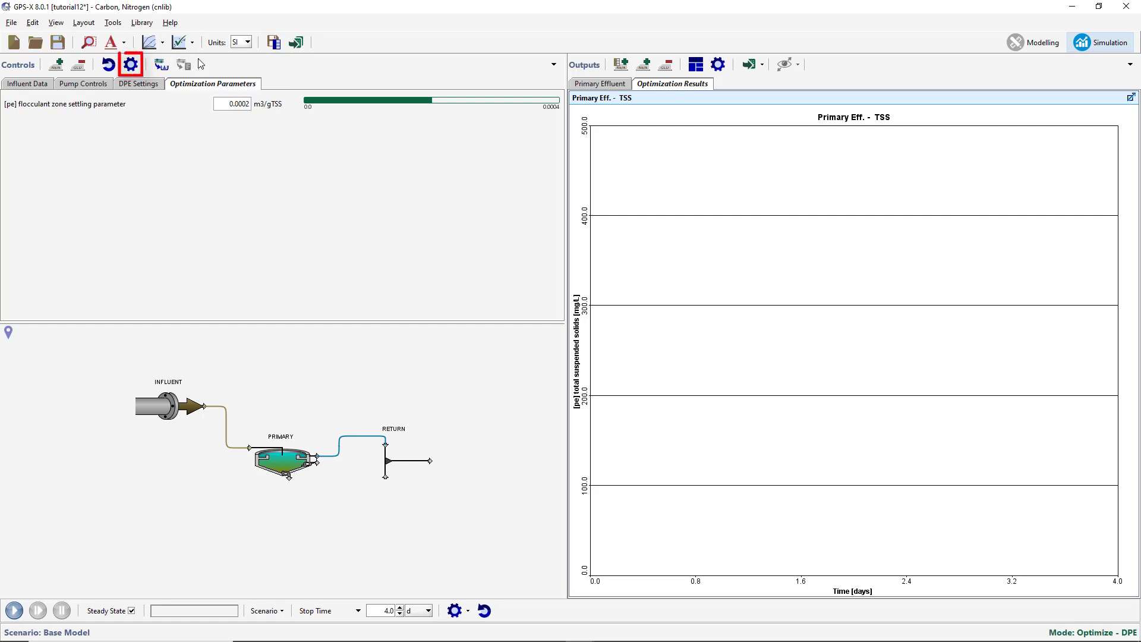
- Set the flocculant zone settling parameter range to Min 0.0001 and Max 0.0005 and accept
{"action": "left_click", "coordinate": [132, 64]}
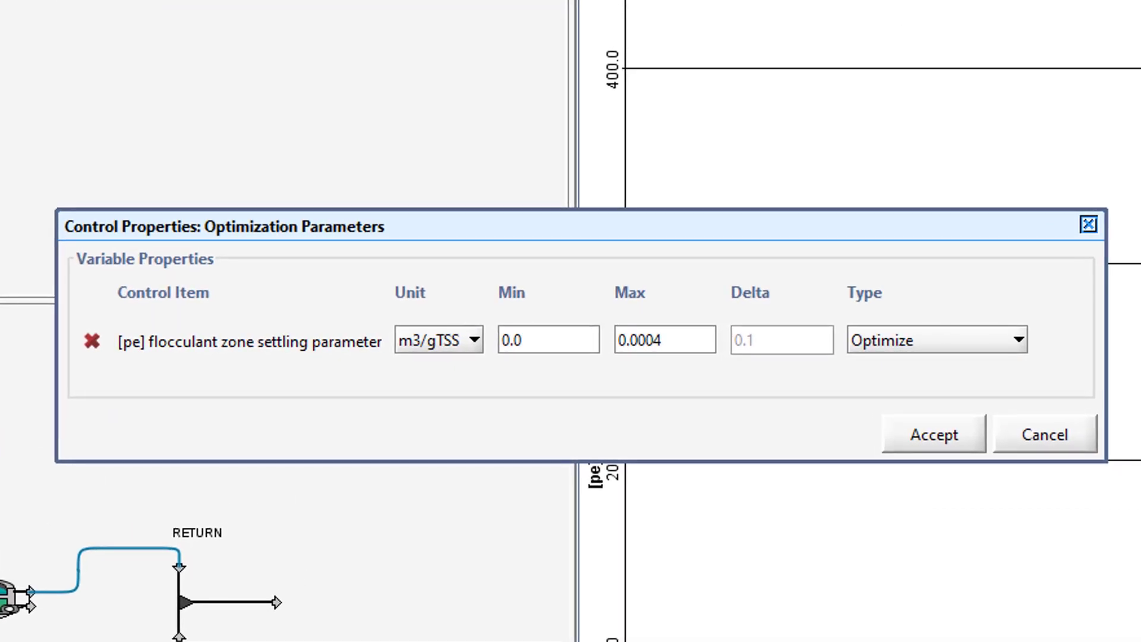
{"action": "double_click", "coordinate": [510, 340]}
{"action": "type", "text": "001"}
{"action": "double_click", "coordinate": [644, 340]}
{"action": "type", "text": "0"}
{"action": "left_click", "coordinate": [918, 434]}
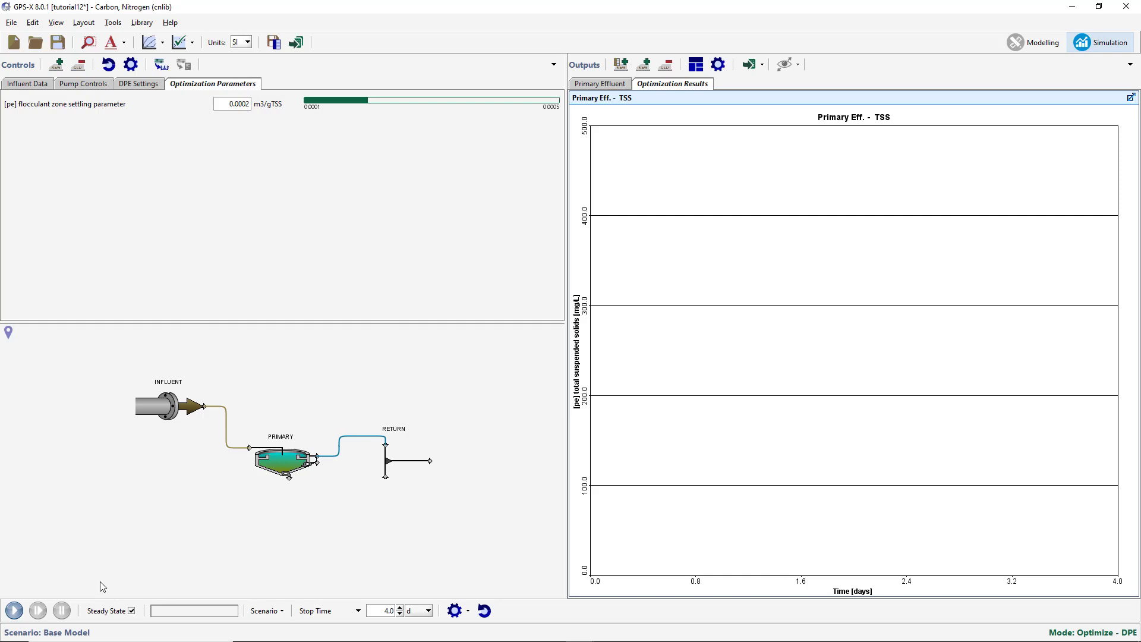
- Run the DPE, enlarge the PE settling parameter chart and show the DPE Settings
{"action": "left_click", "coordinate": [15, 610]}
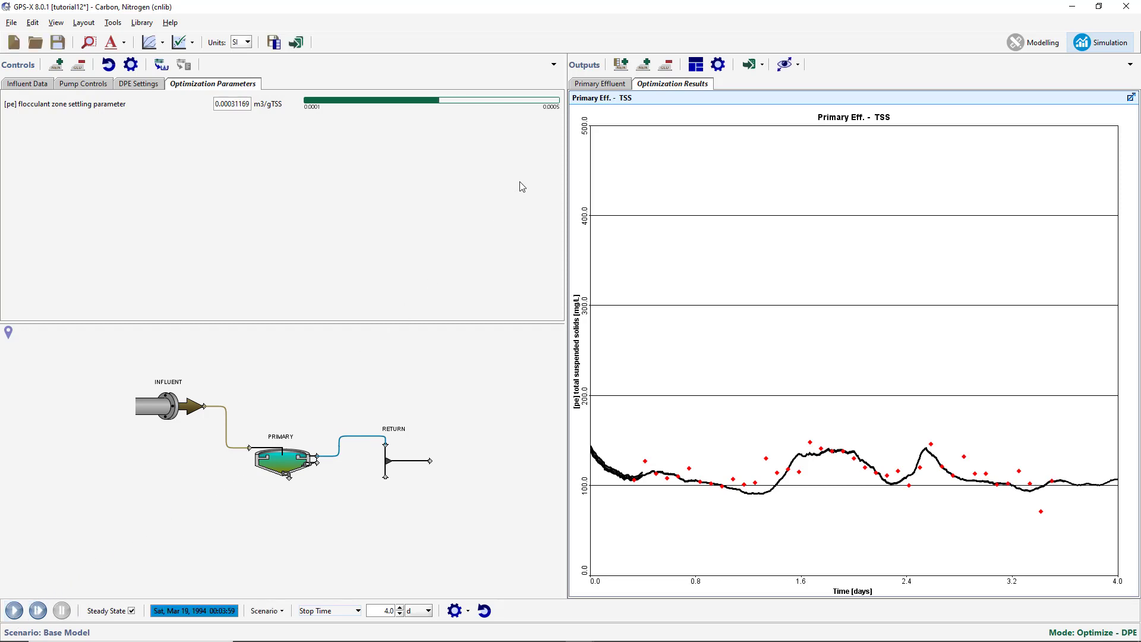
{"action": "left_click", "coordinate": [600, 84]}
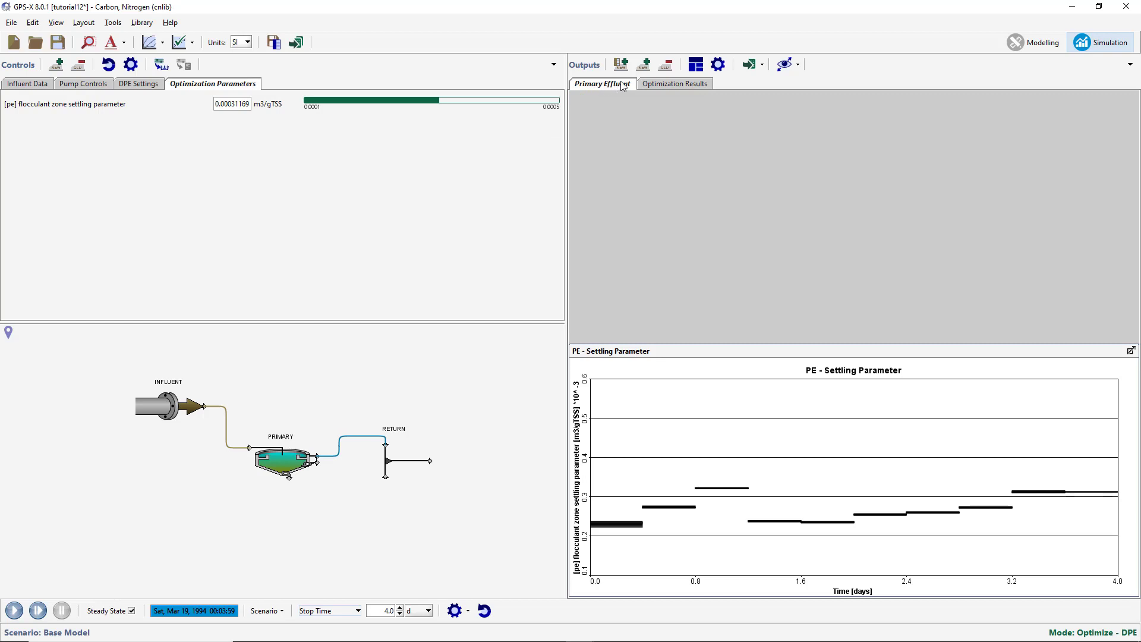
{"action": "left_click", "coordinate": [695, 65]}
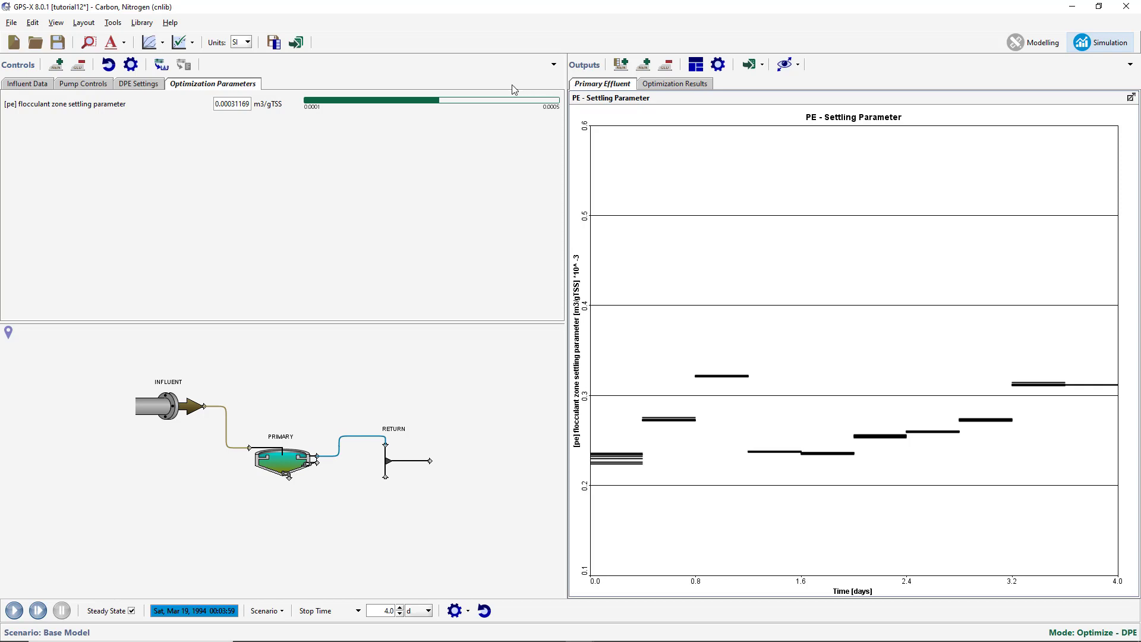
{"action": "left_click", "coordinate": [141, 83]}
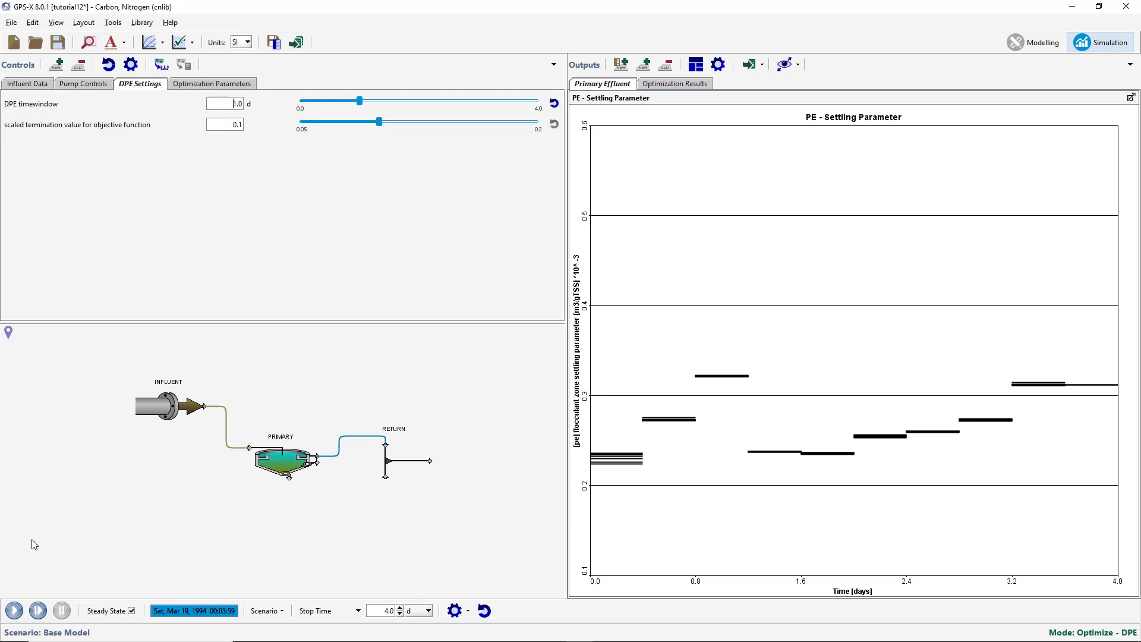
- Rerun the estimation with one-day windows and review the TSS fit and settling parameter charts
{"action": "left_click", "coordinate": [15, 610]}
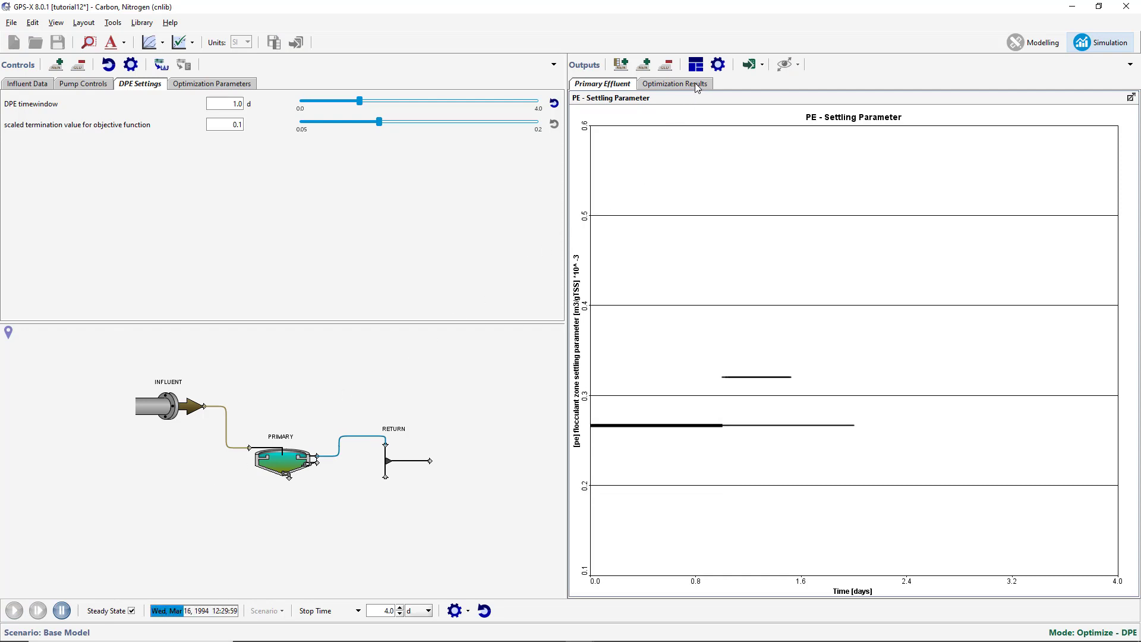
{"action": "left_click", "coordinate": [675, 84]}
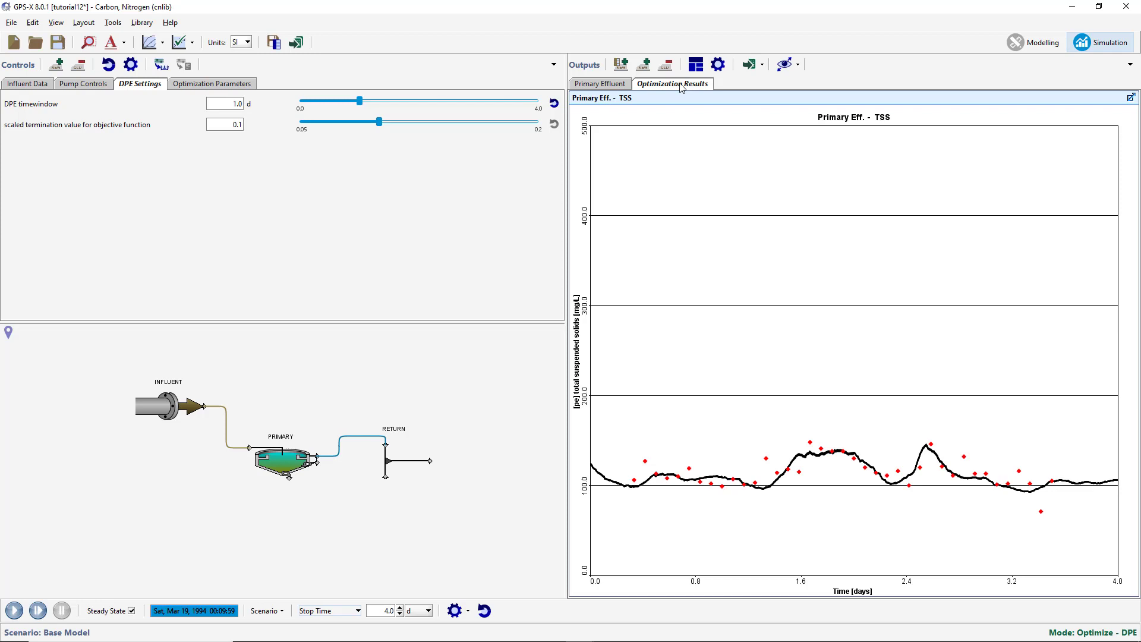
{"action": "left_click", "coordinate": [614, 84]}
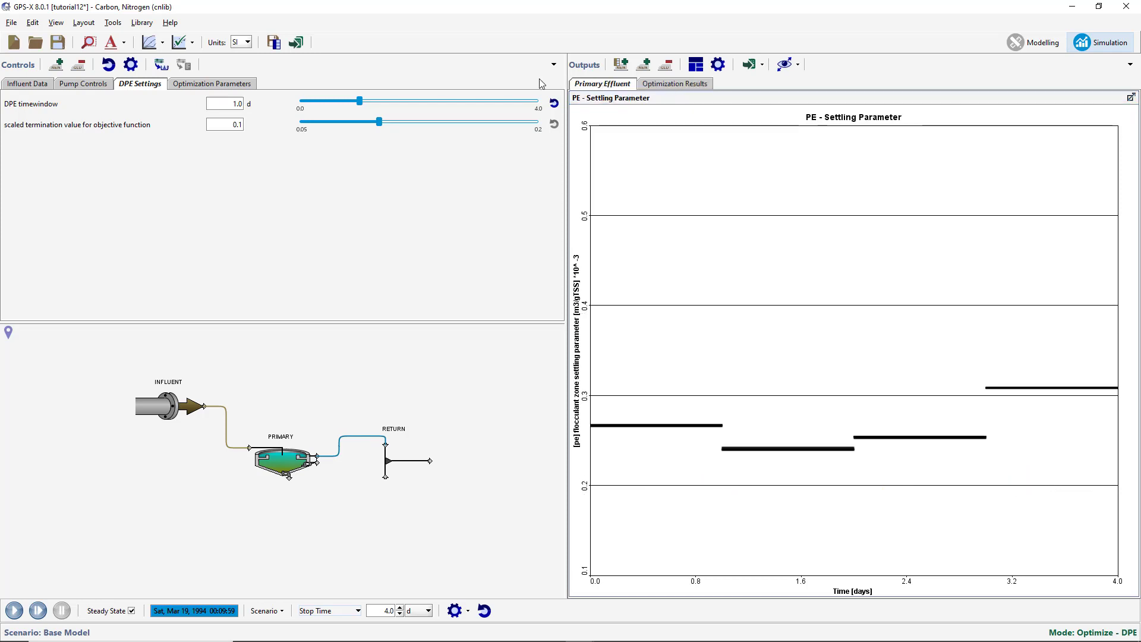
- Raise the scaled termination value to 0.2 and start another estimation run
{"action": "left_click_drag", "start_coordinate": [379, 123], "coordinate": [538, 123]}
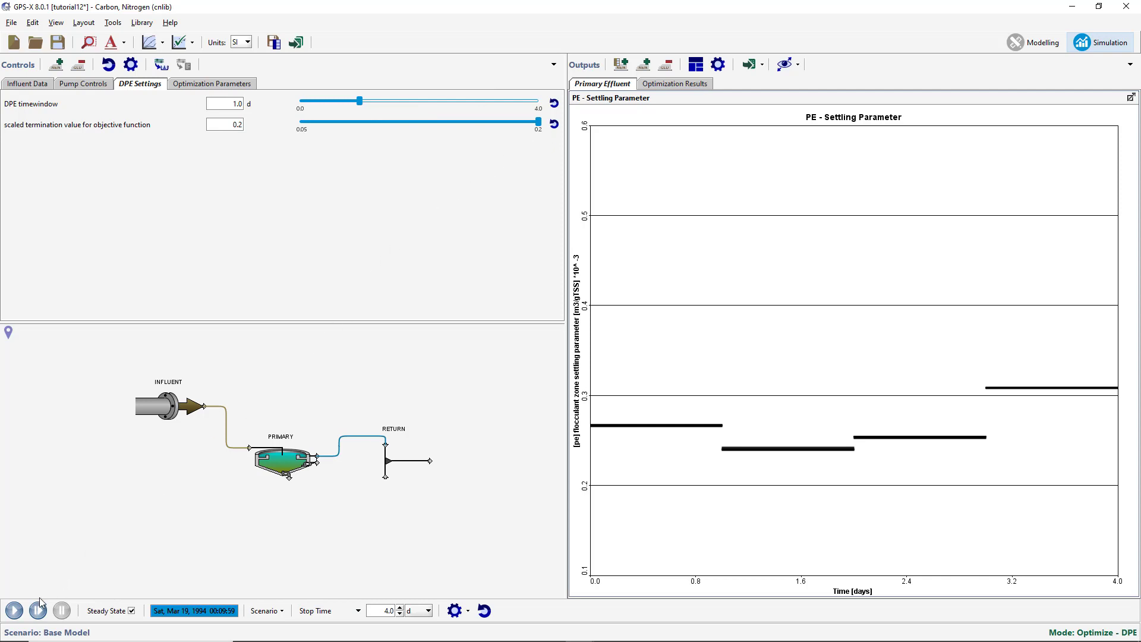
{"action": "left_click", "coordinate": [16, 611]}
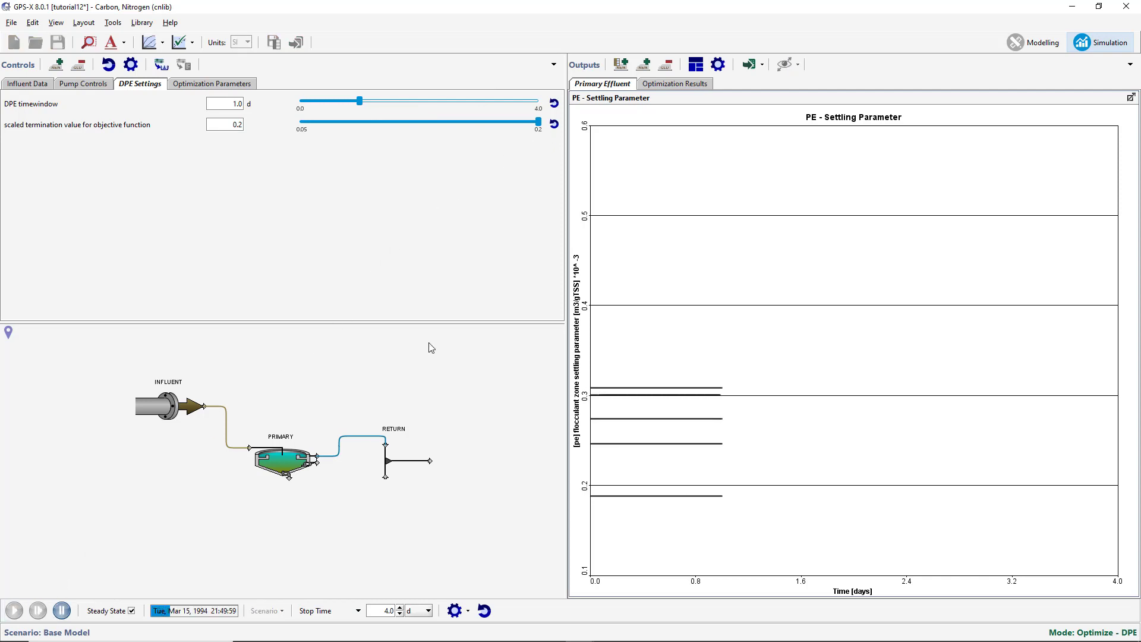
- Review the TSS fit against measured data and the four daily settling parameter steps
{"action": "left_click", "coordinate": [674, 84]}
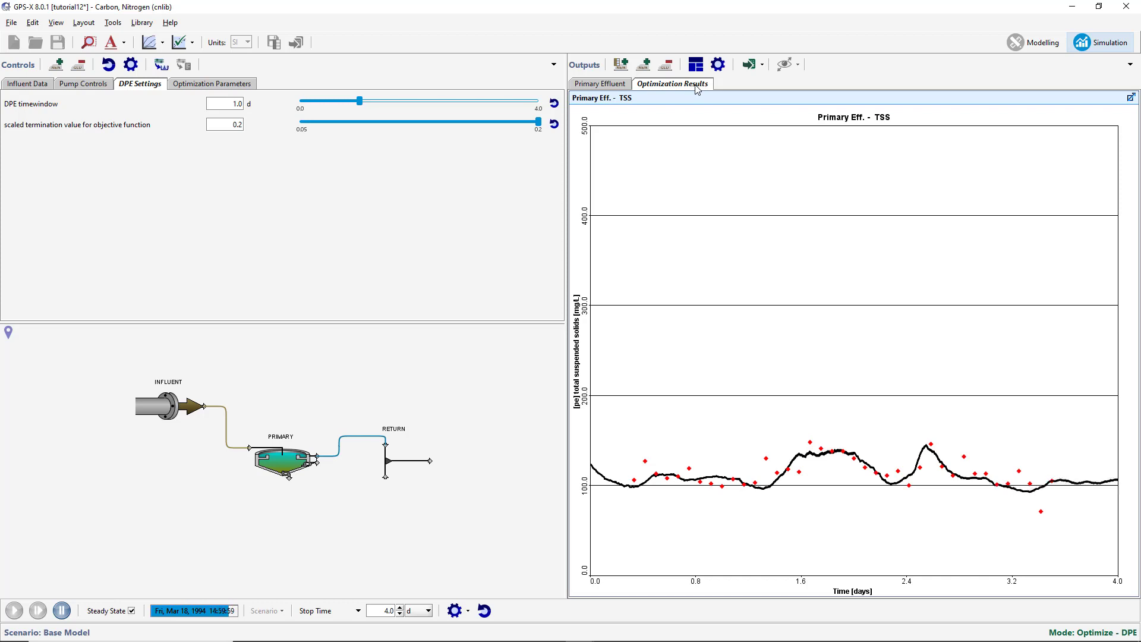
{"action": "left_click", "coordinate": [612, 85]}
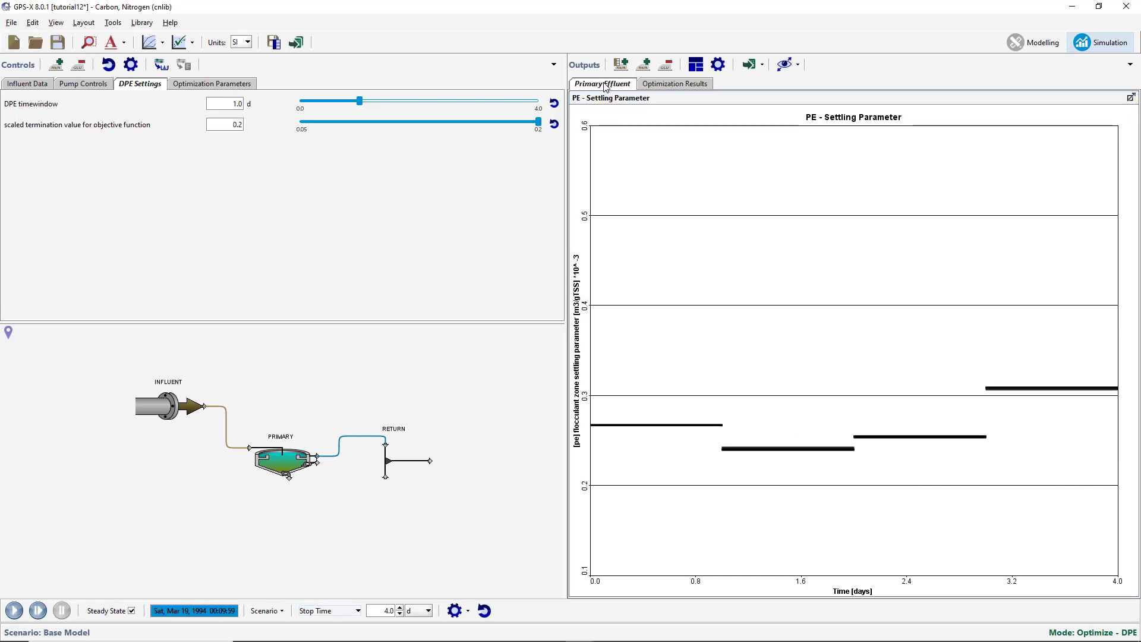